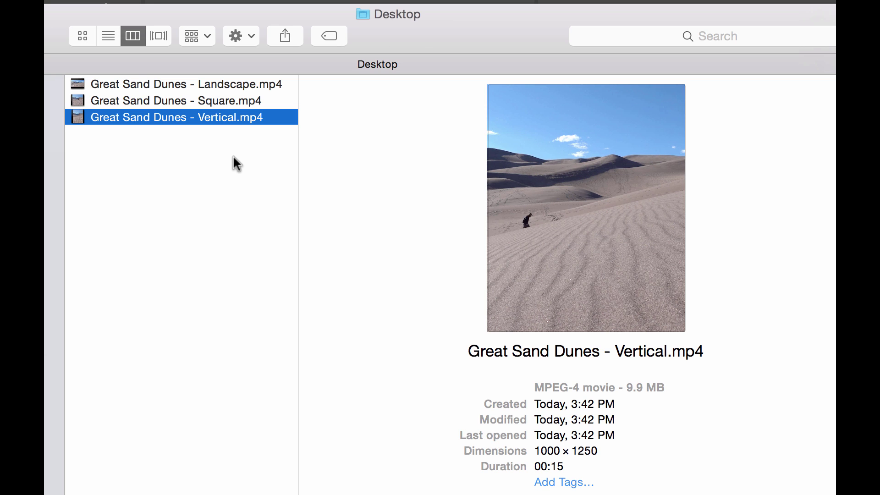
Step from Vertical.mp4 to Square.mp4 to Landscape.mp4 on the Desktop to compare their frame sizes.
key("Up")
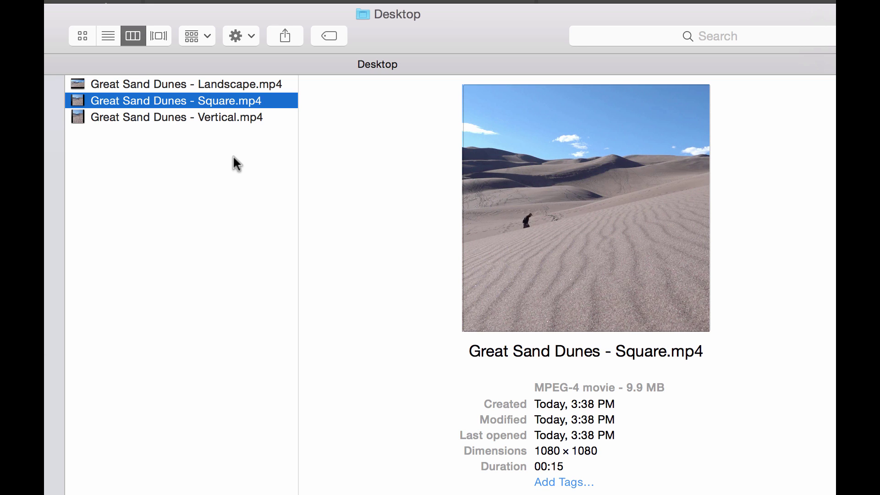
key("Up")
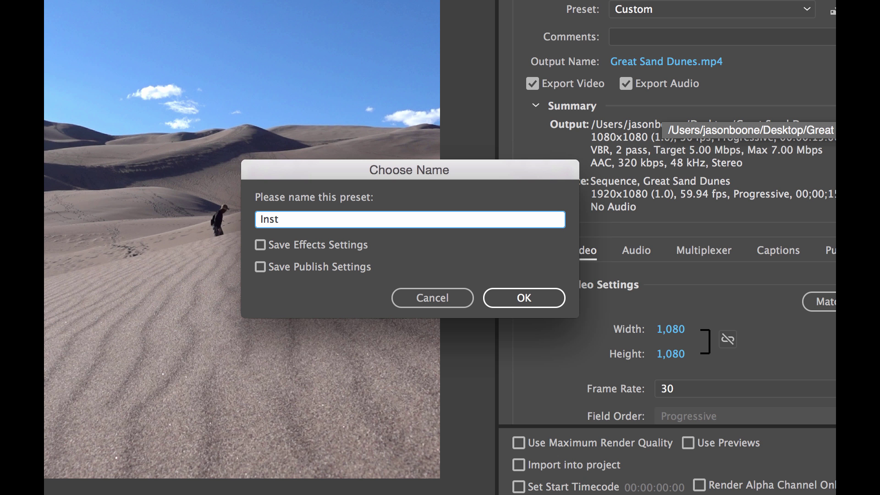
Finish naming the preset 'Instagram - Square', then move the three exported videos into Google Drive.
type("agram - Square")
key("Return")
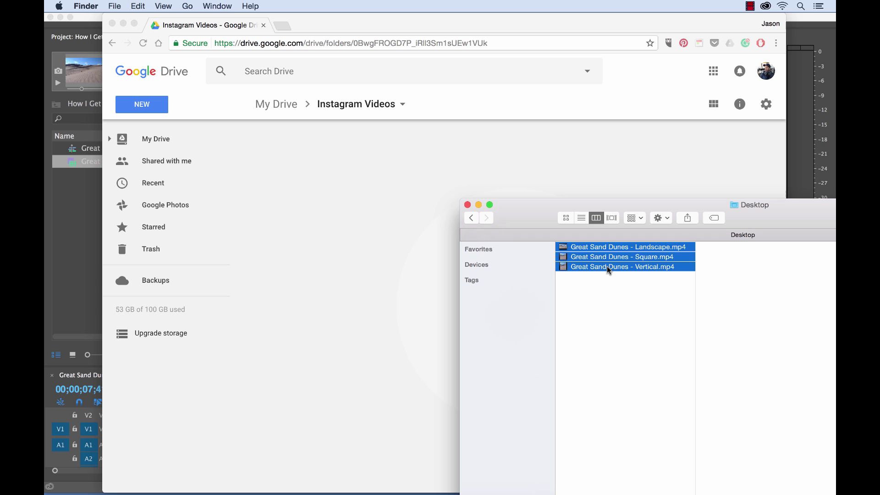
left_click_drag(607, 266, 364, 232)
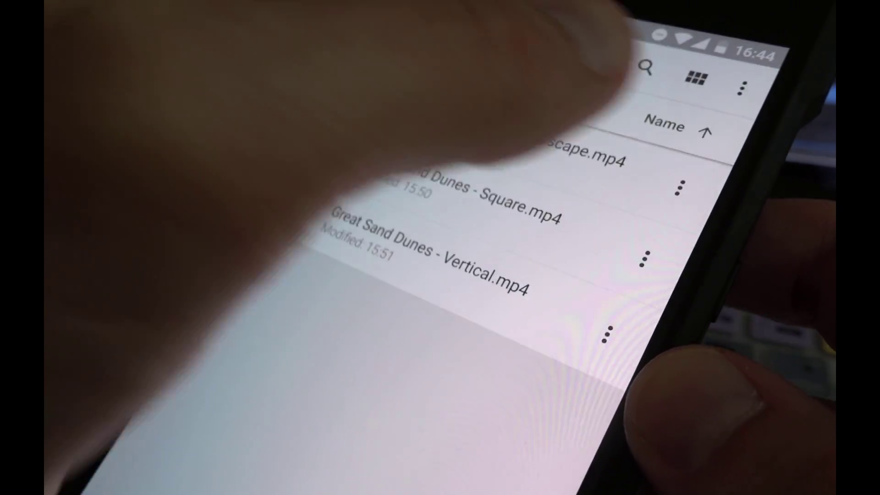
left_click(680, 187)
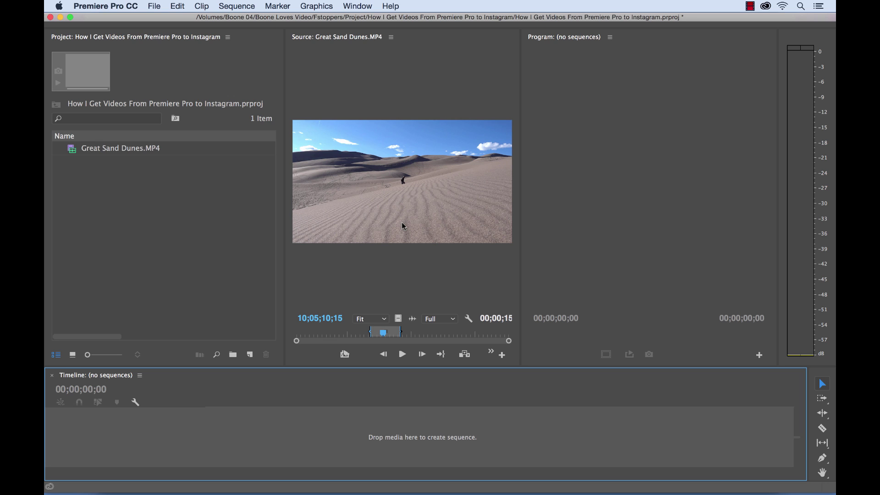
Drag only the clip's video into a new Great Sand Dunes sequence, fit the timeline and play it.
left_click(398, 321)
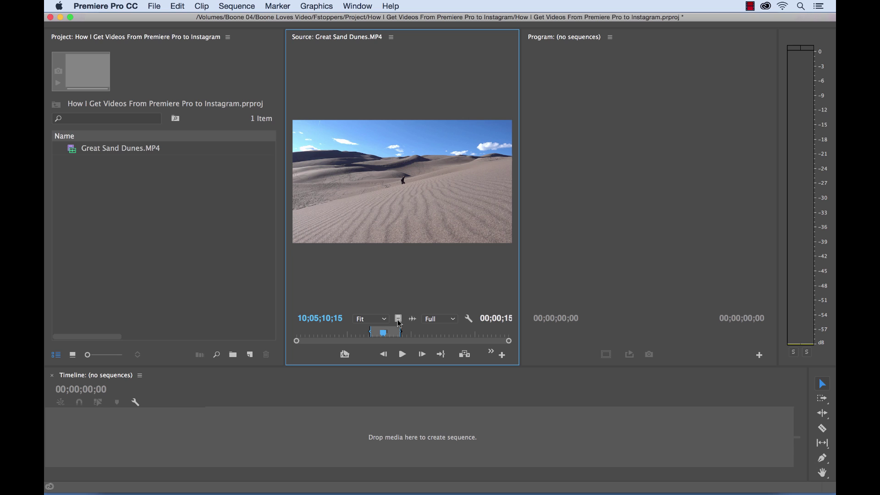
left_click_drag(399, 322, 251, 355)
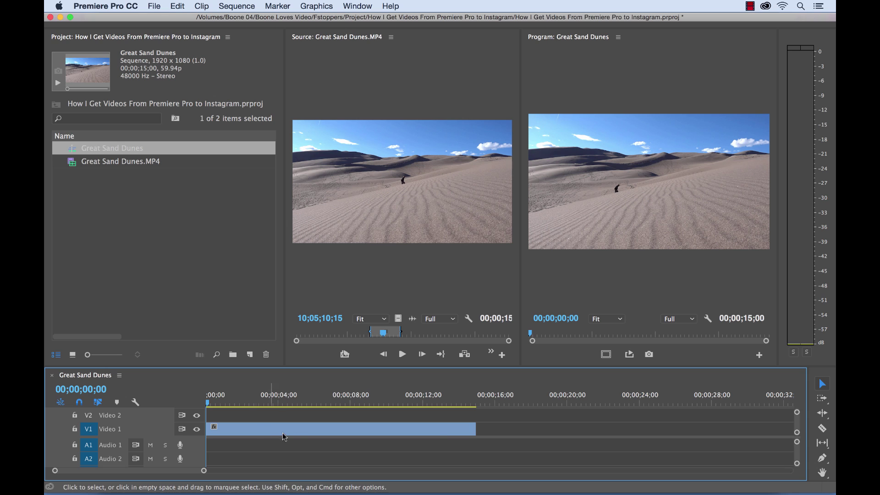
key("=")
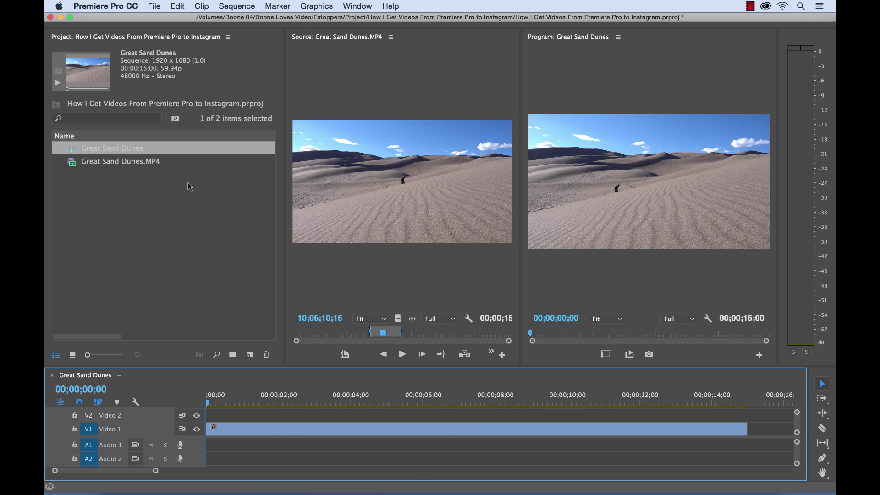
left_click(127, 163)
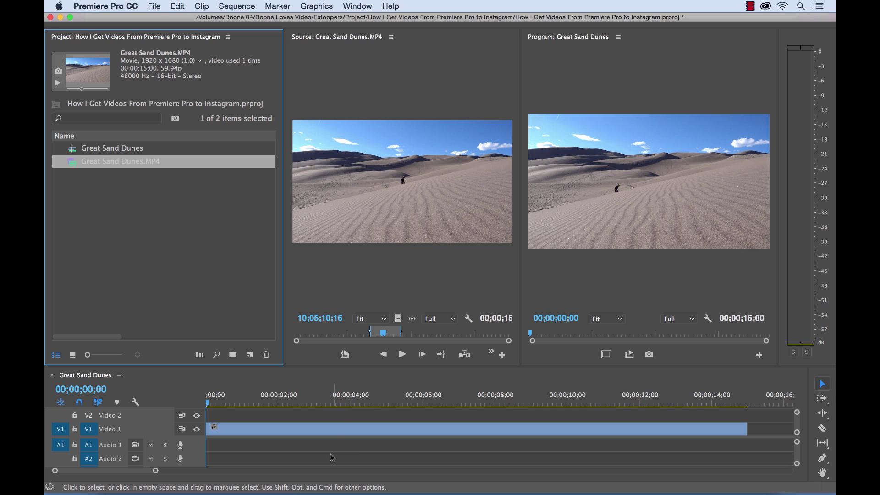
left_click(346, 450)
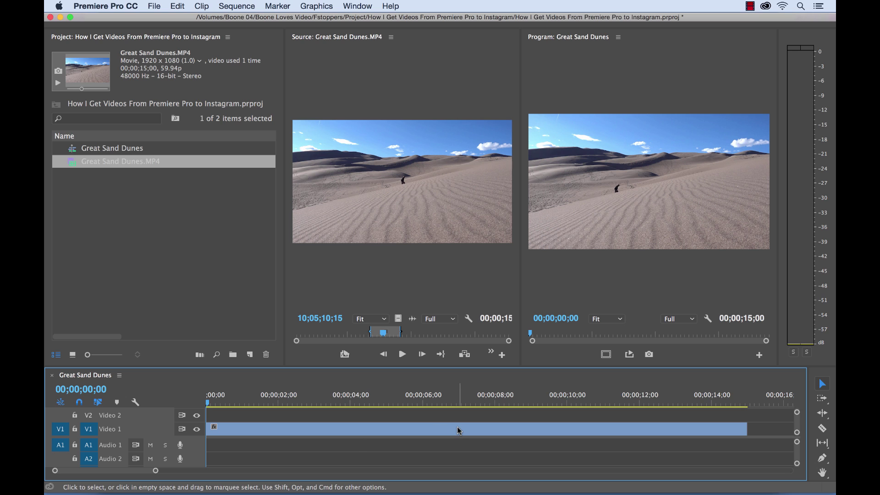
key("space")
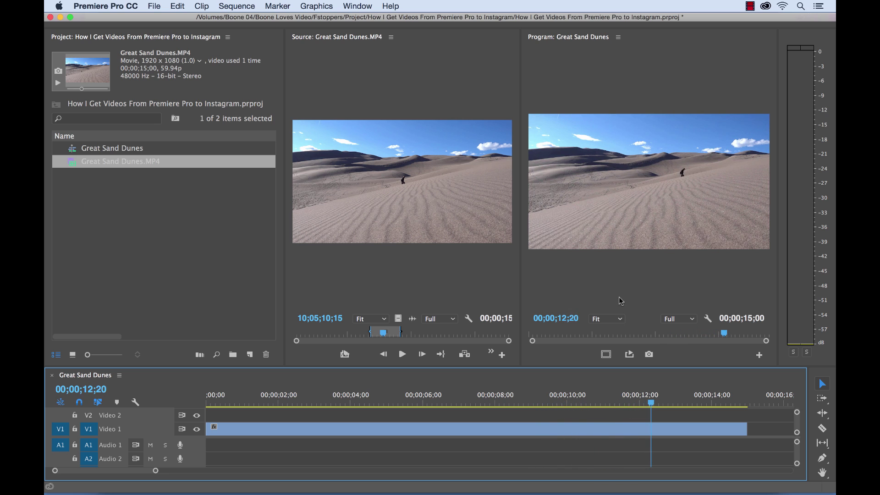
Open Export Settings with Cmd+M and scroll to the video options showing 1920x1080, 59.94 fps, 10 Mbps.
key("super+m")
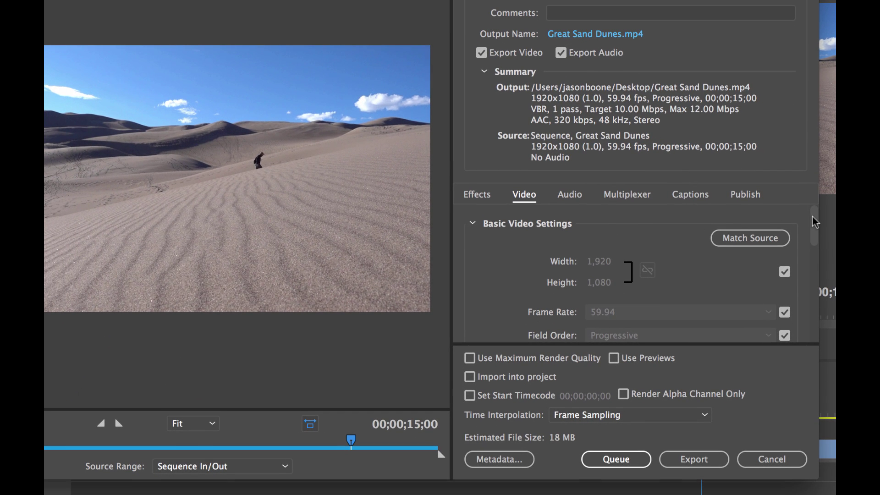
mouse_move(813, 216)
left_mouse_down()
mouse_move(819, 231)
mouse_move(812, 219)
left_mouse_up()
left_click_drag(814, 214, 816, 230)
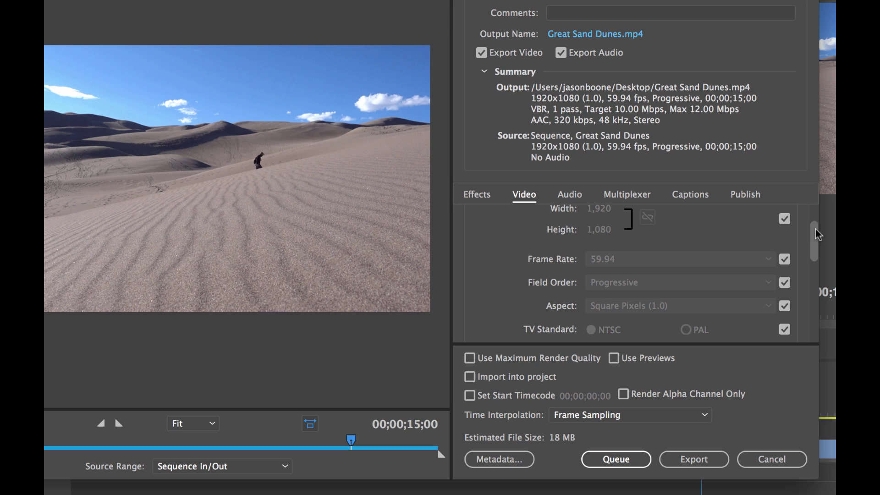
Unmatch source to set frame rate 30 and profile High, and enable Render at Maximum Depth.
left_click(784, 259)
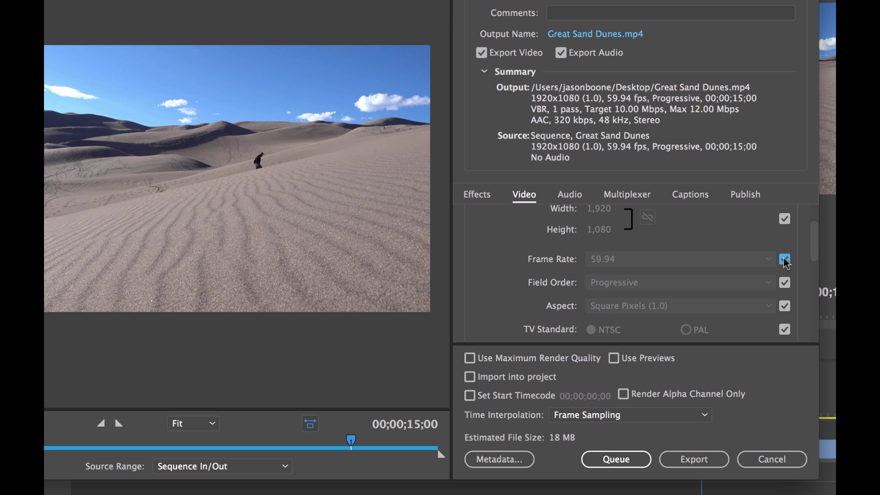
left_click(712, 265)
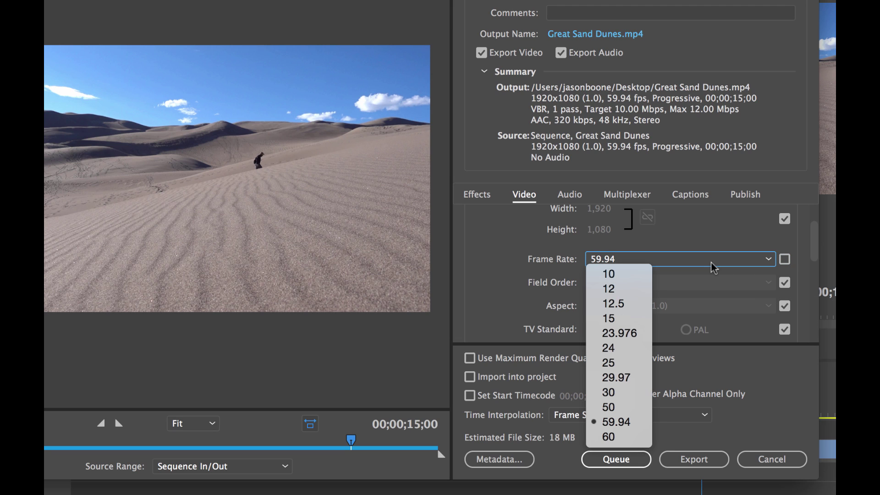
left_click(619, 388)
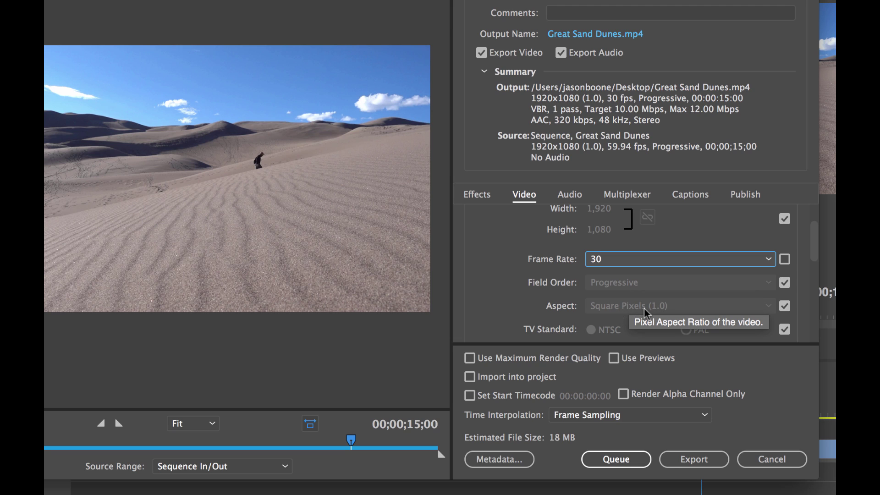
left_click_drag(813, 238, 816, 265)
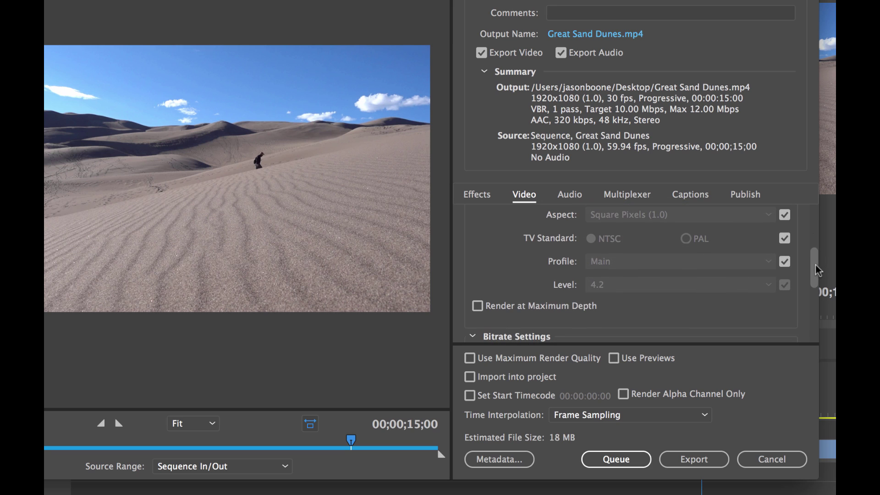
left_click(785, 262)
left_click(725, 262)
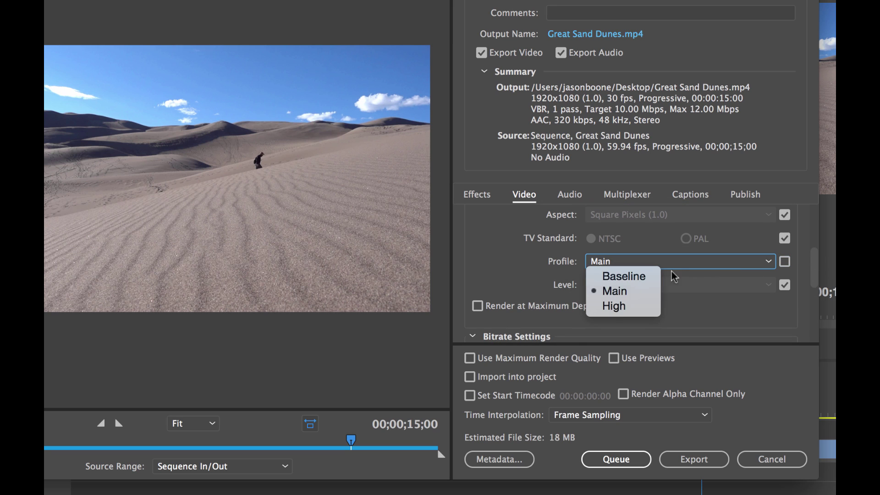
left_click(622, 308)
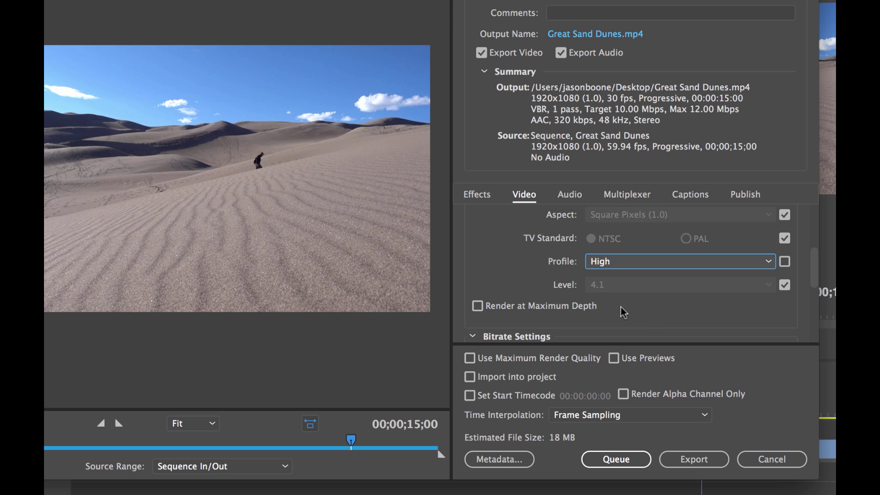
left_click(478, 307)
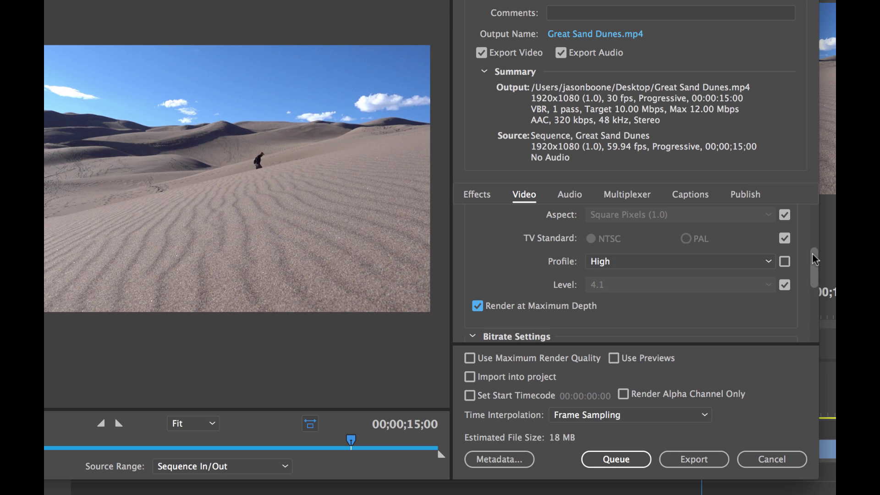
left_click_drag(812, 253, 812, 288)
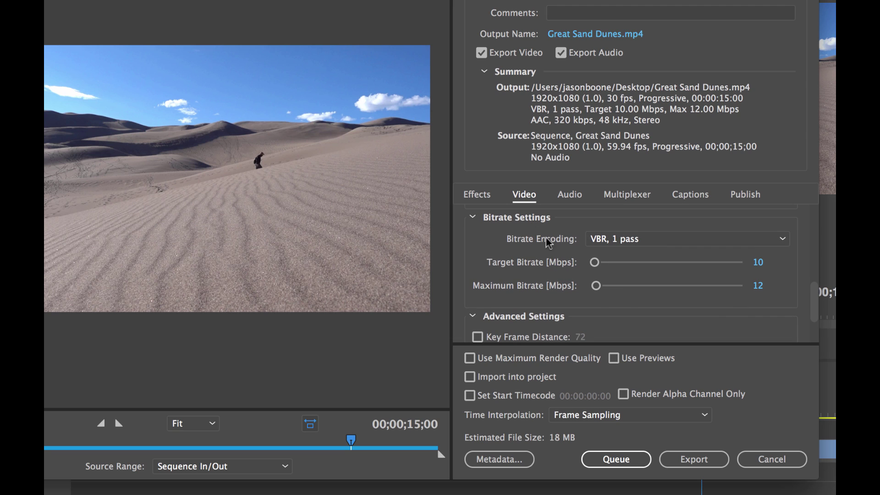
Switch bitrate encoding to VBR, 2 pass, with a 5 Mbps target and 7 Mbps maximum.
left_click(661, 243)
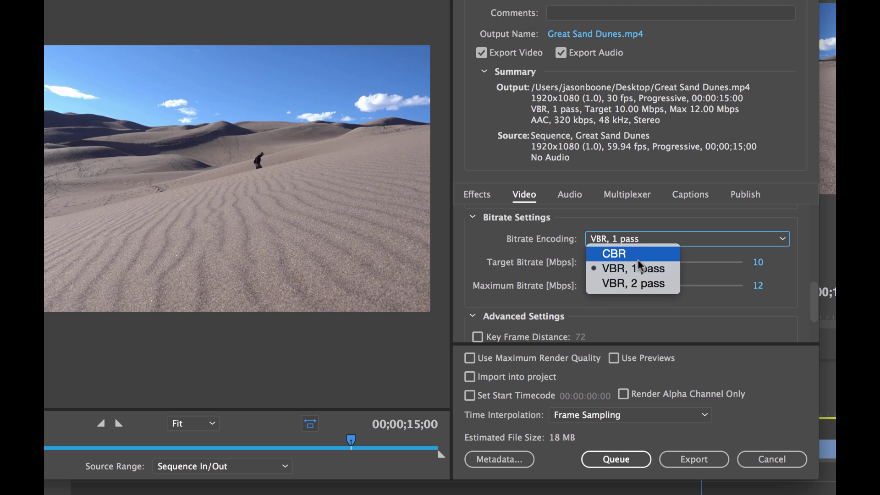
left_click(646, 284)
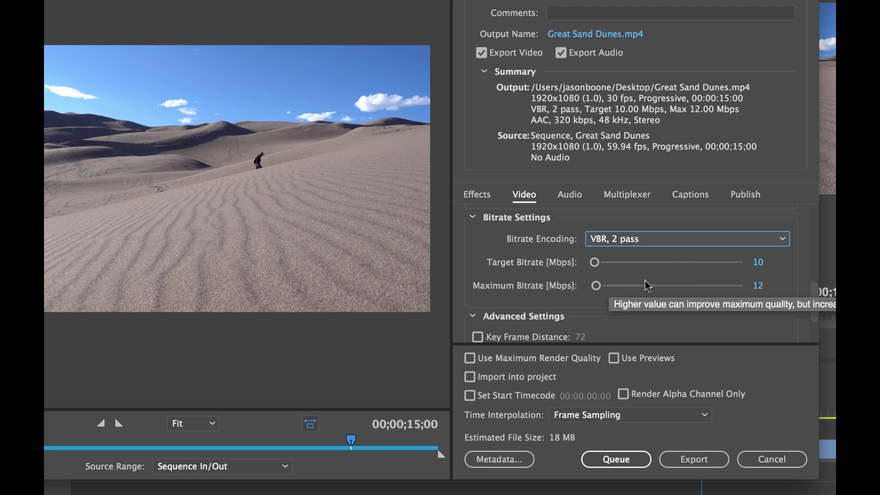
left_click(759, 262)
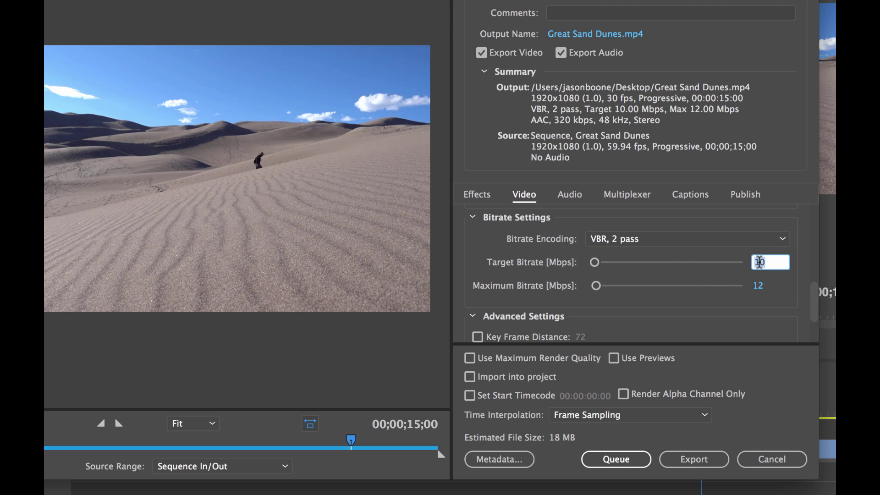
left_click(792, 277)
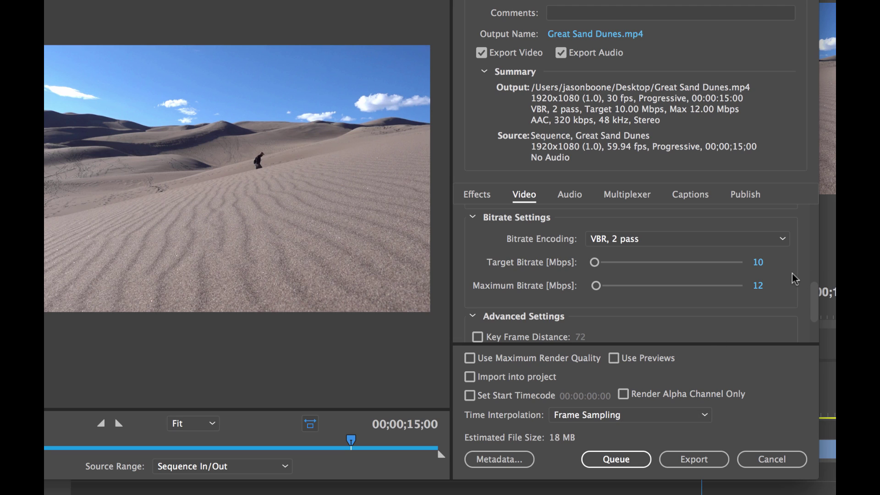
left_click(758, 263)
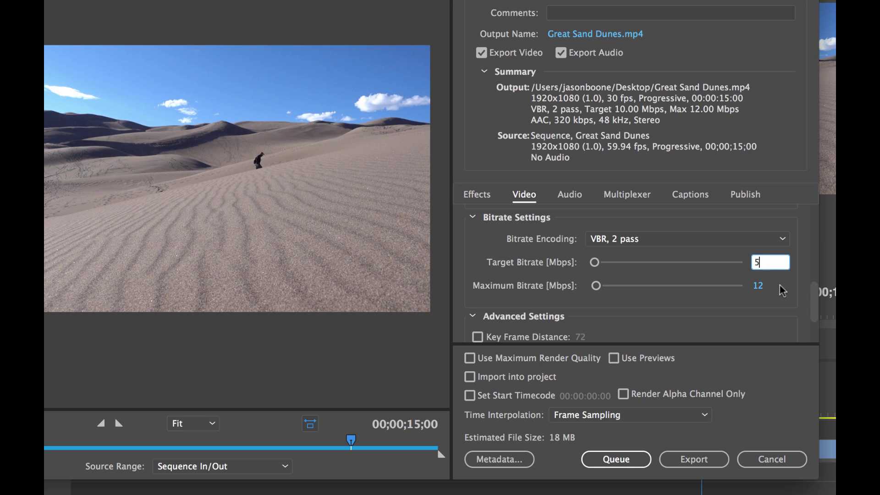
key("Return")
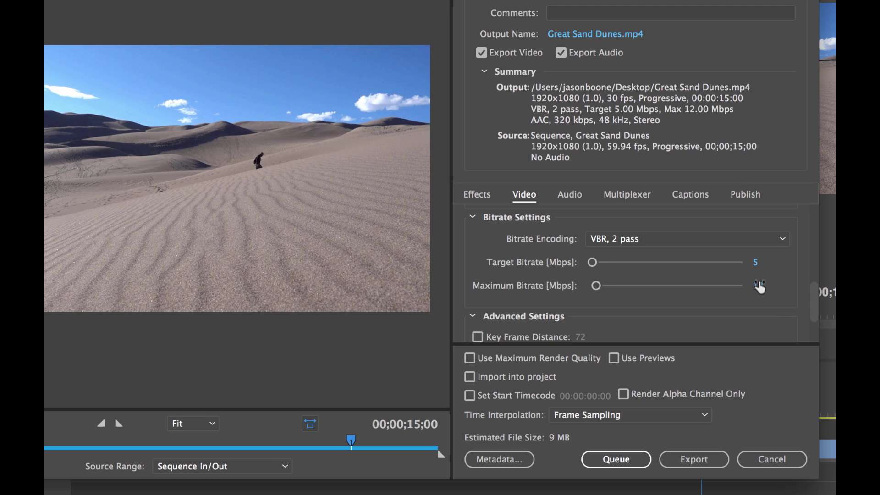
left_click(760, 286)
type("7")
key("Return")
left_click_drag(816, 295, 813, 208)
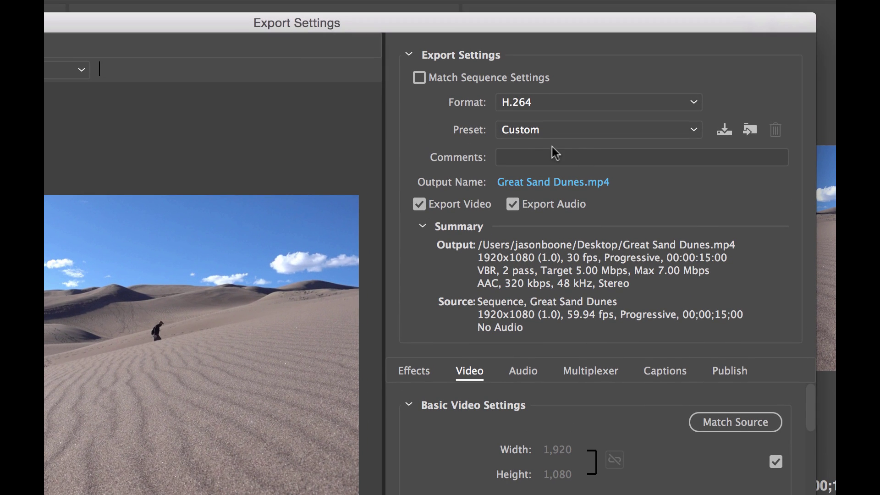
Save the current export settings as the 'Instagram - Landscape' preset.
left_click(726, 130)
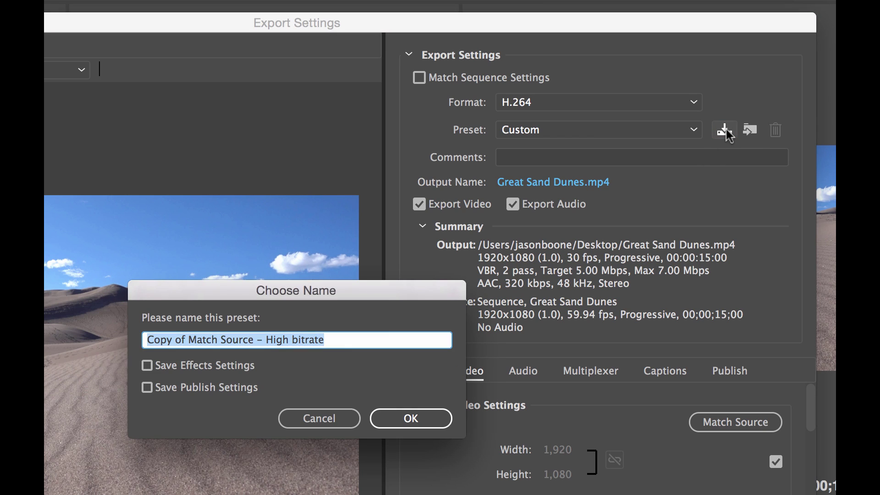
type("Instagram")
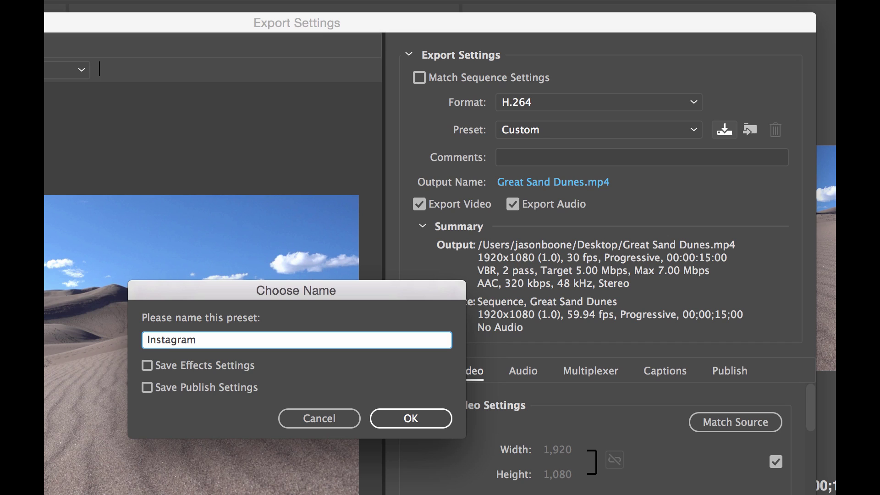
type(" - Landscape")
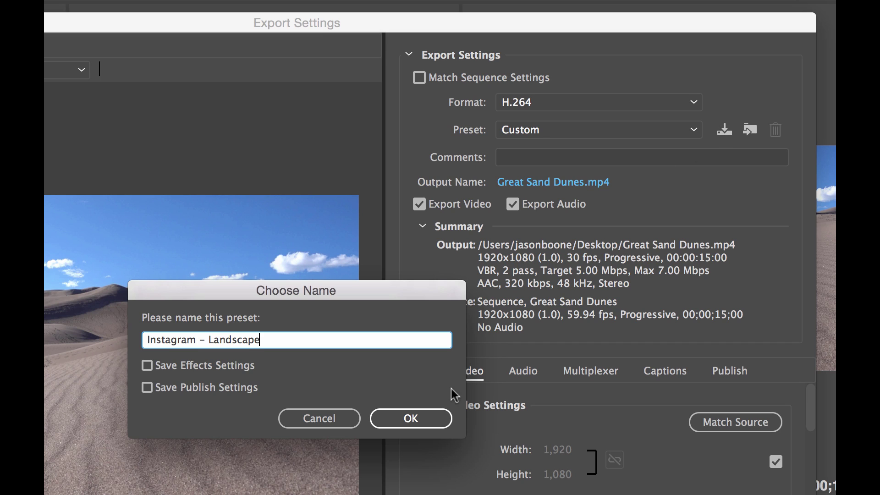
left_click(412, 424)
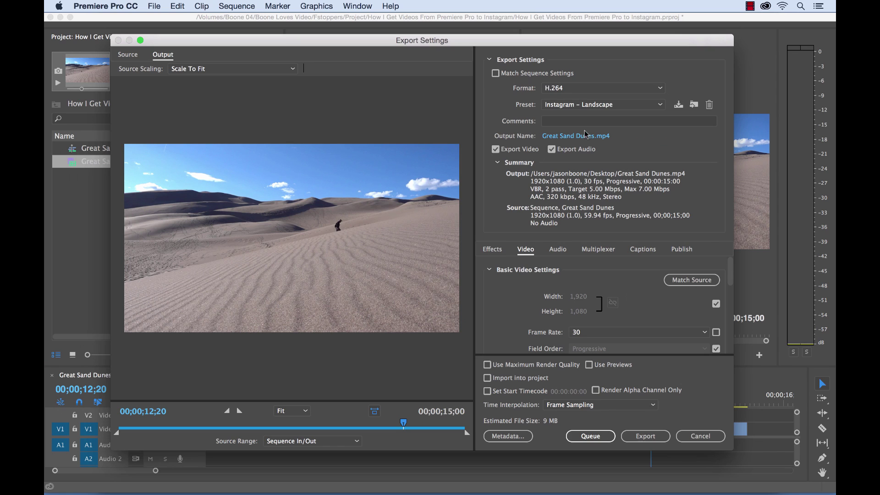
Rename the output to 'Great Sand Dunes - Landscape.mp4' and export it.
left_click(585, 135)
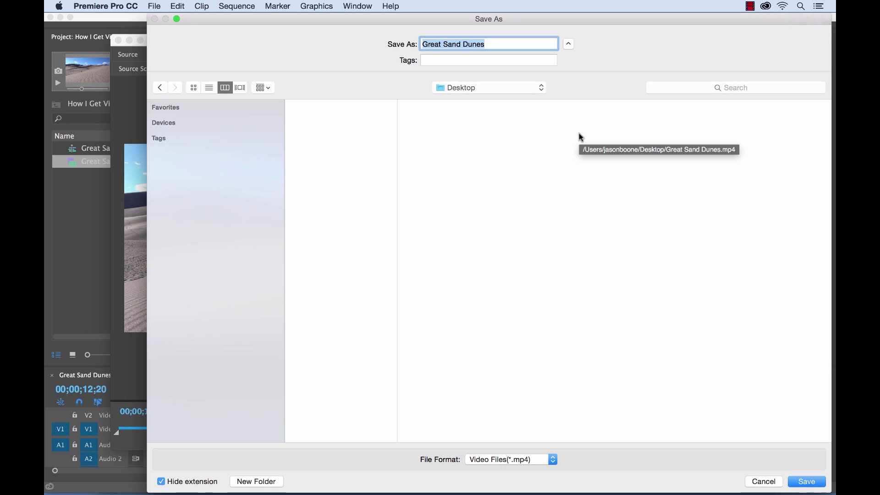
left_click(514, 44)
type("- Lands")
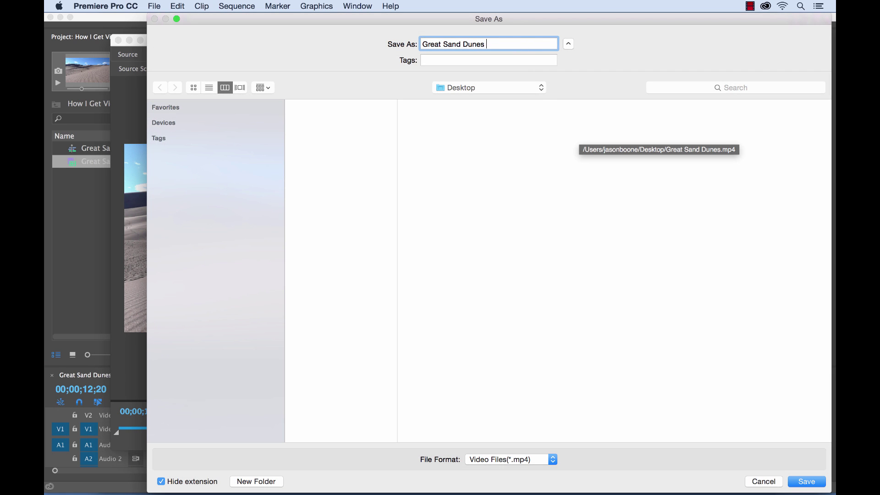
type("cape")
key("Return")
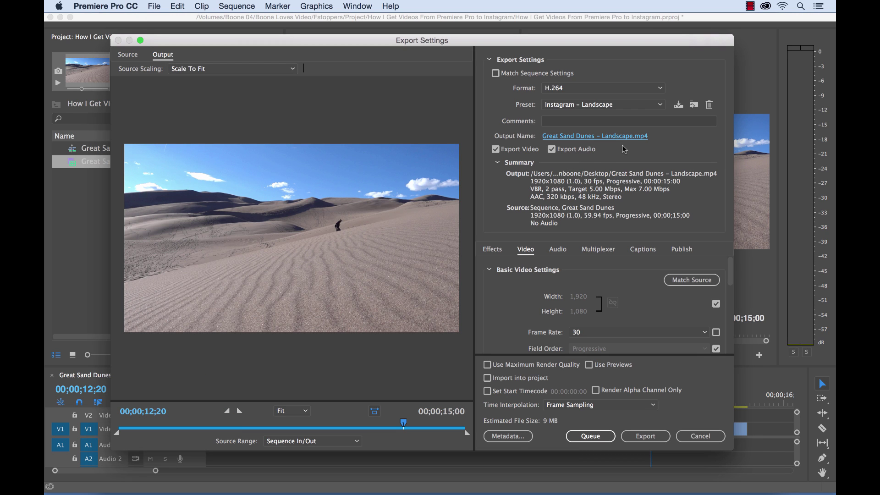
left_click(645, 436)
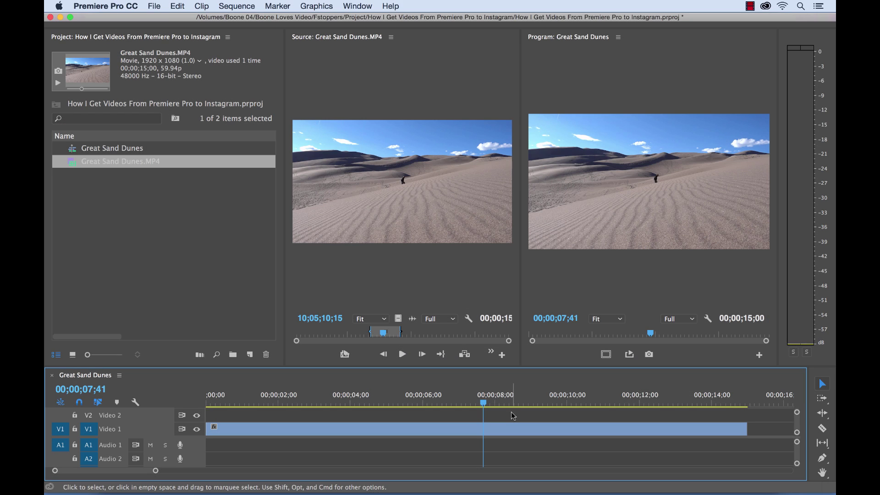
Reopen Export Settings with Cmd+M and bring up the list of saved presets.
key("super+m")
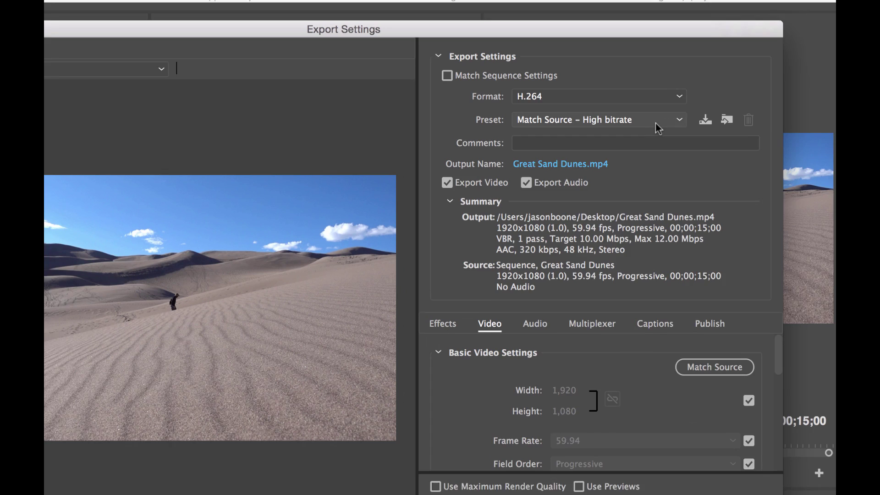
left_click(643, 105)
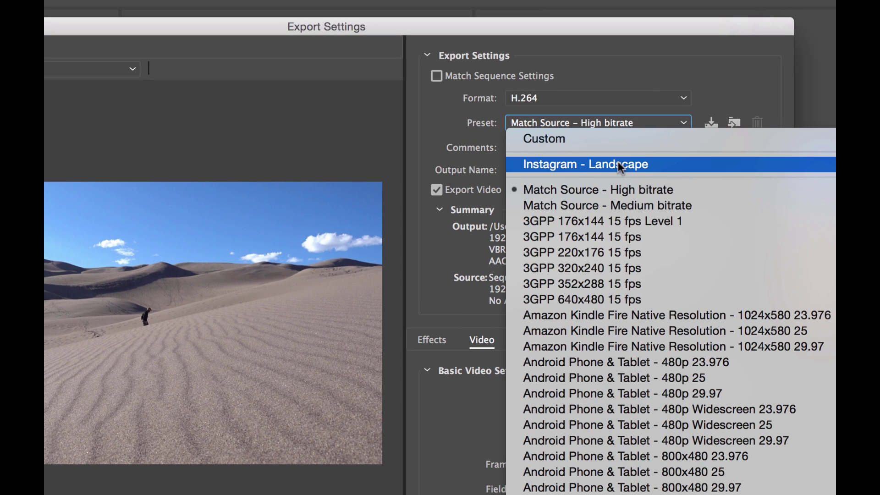
Apply the Instagram - Landscape preset and set the output width to 1080 for a 1080x1080 frame.
left_click(635, 168)
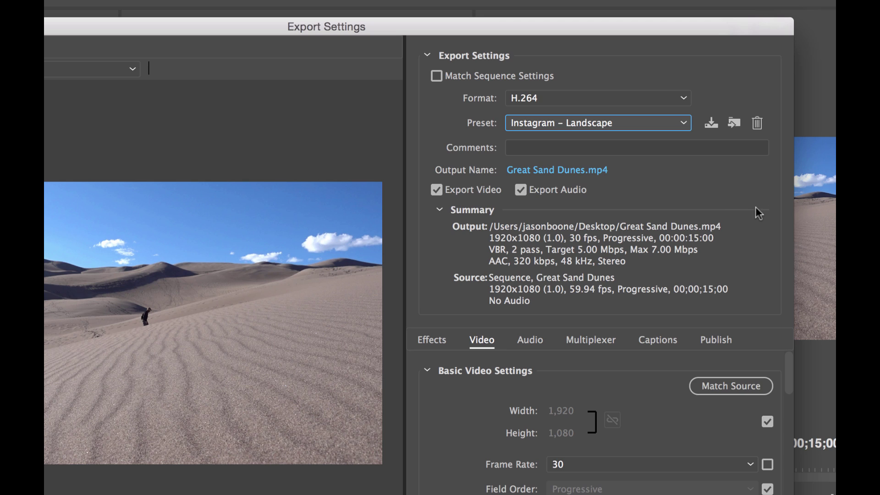
left_click(767, 422)
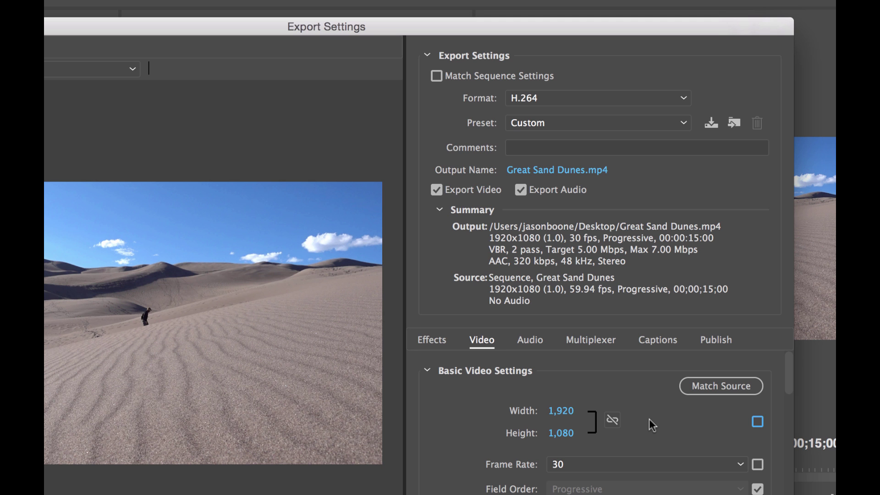
left_click(561, 411)
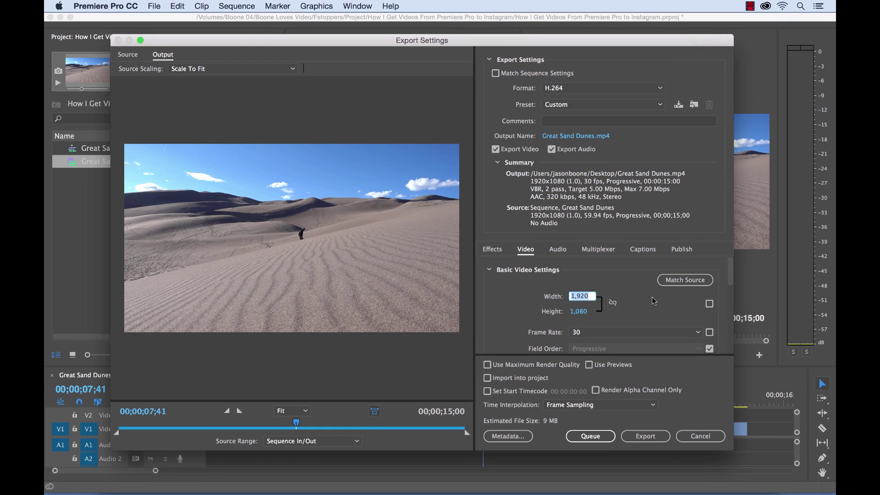
type("1080")
key("Return")
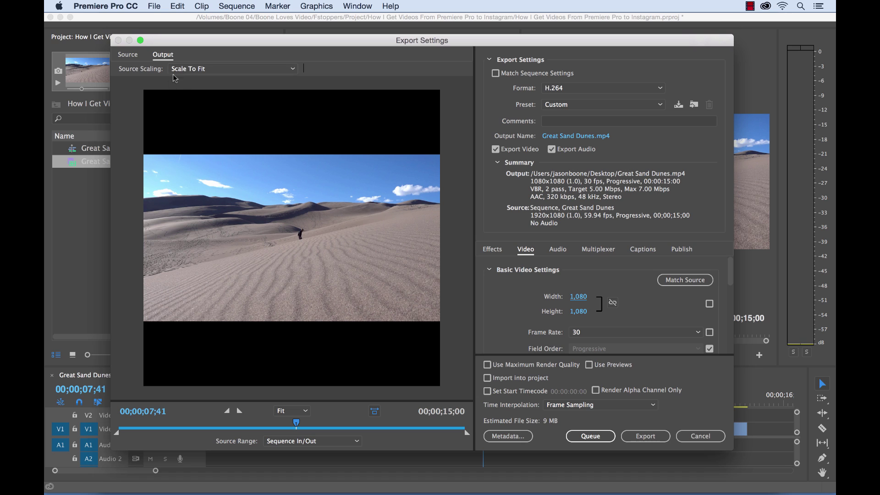
Set Source Scaling to Scale To Fill and save the settings as the 'Instagram - Square' preset.
left_click(222, 71)
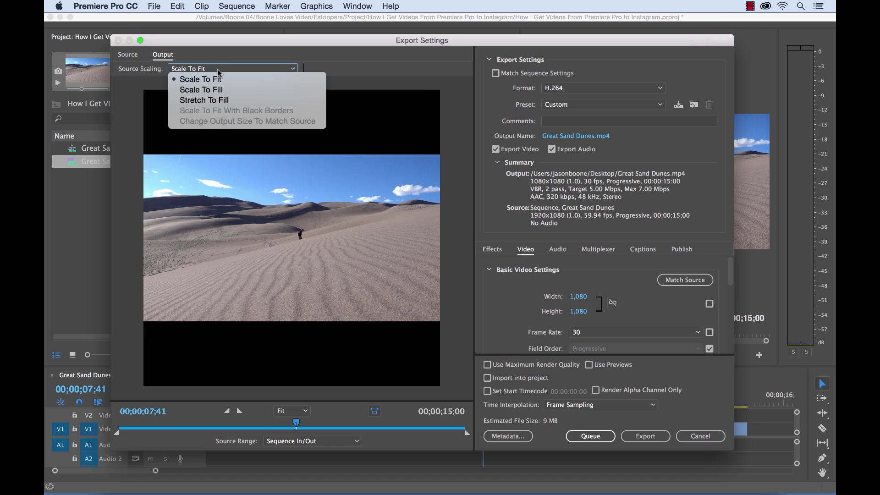
left_click(219, 90)
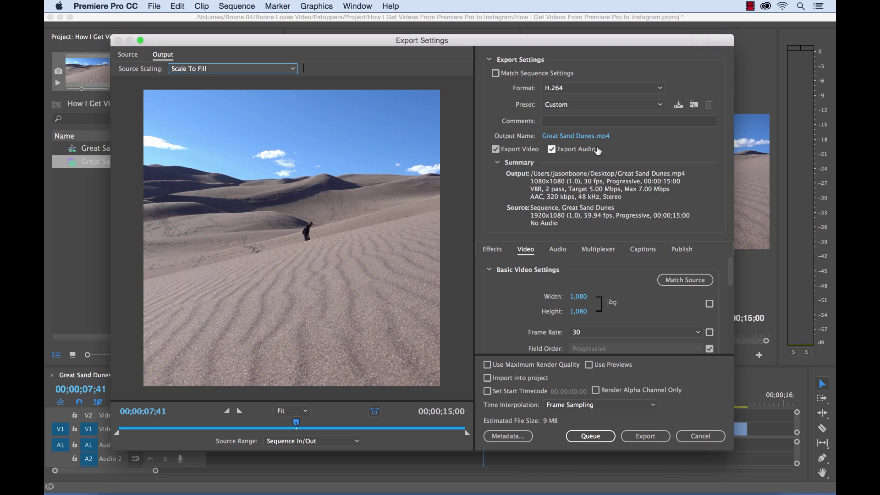
left_click(692, 105)
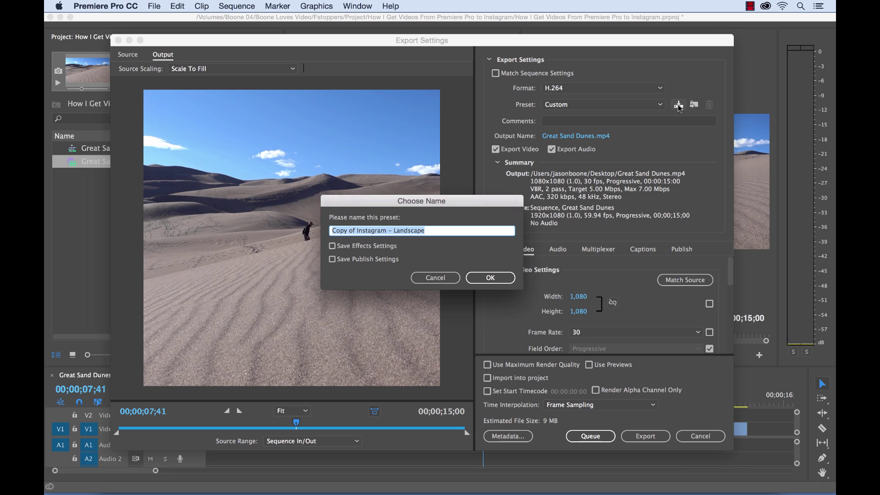
type("Inst")
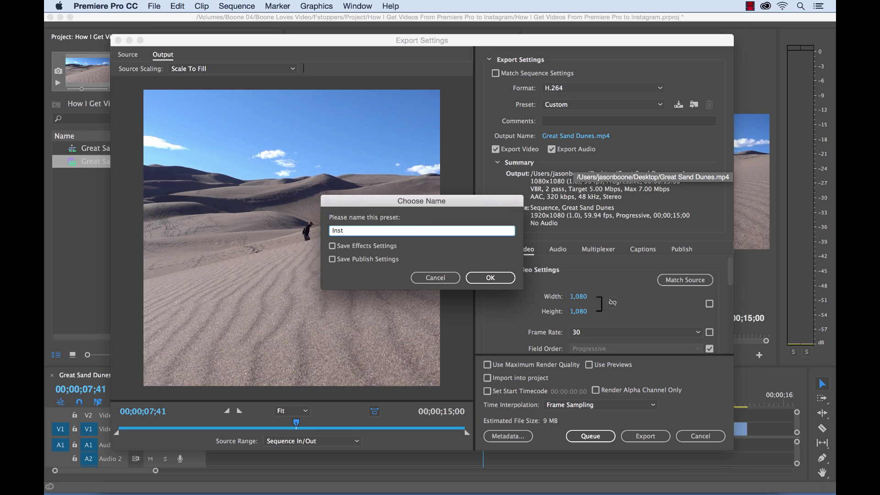
type("agram - Square")
key("Return")
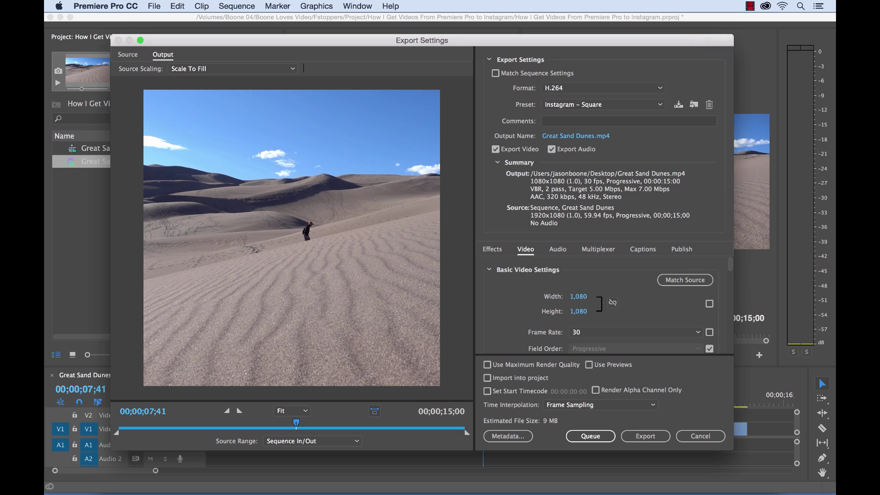
Name the output Great Sand Dunes - Square.mp4 and export the square version.
left_click(587, 135)
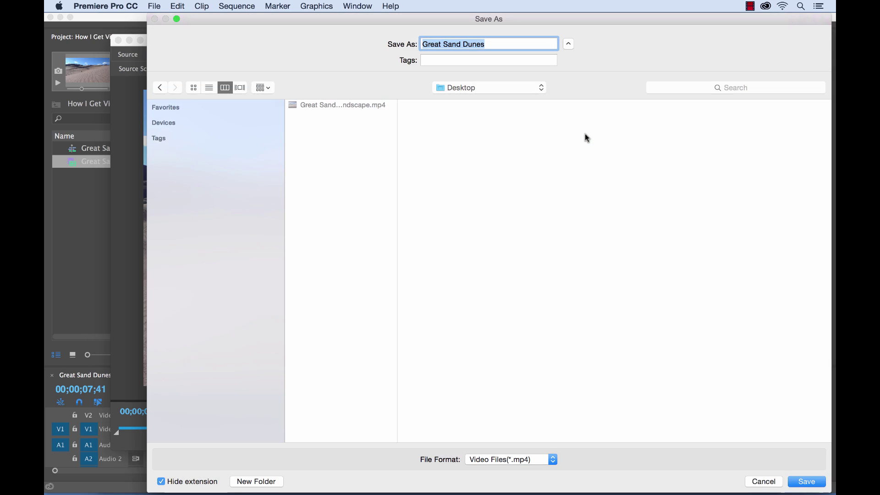
left_click(515, 45)
type("- Square")
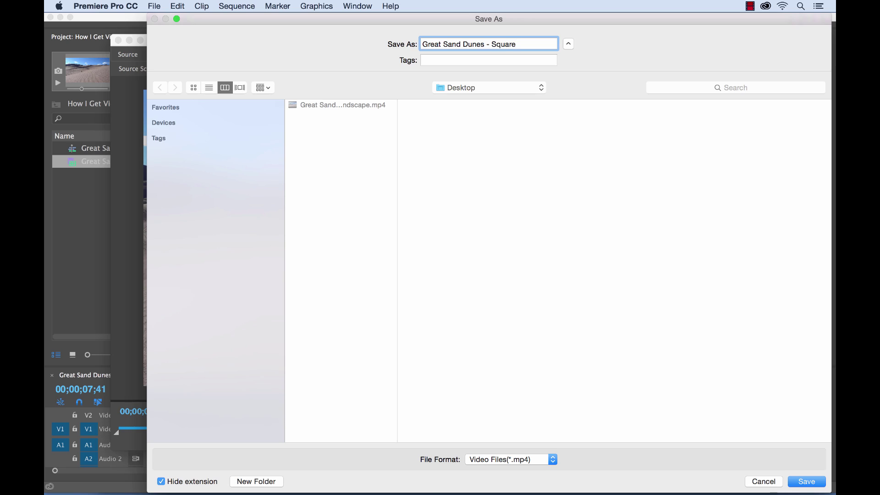
key("Return")
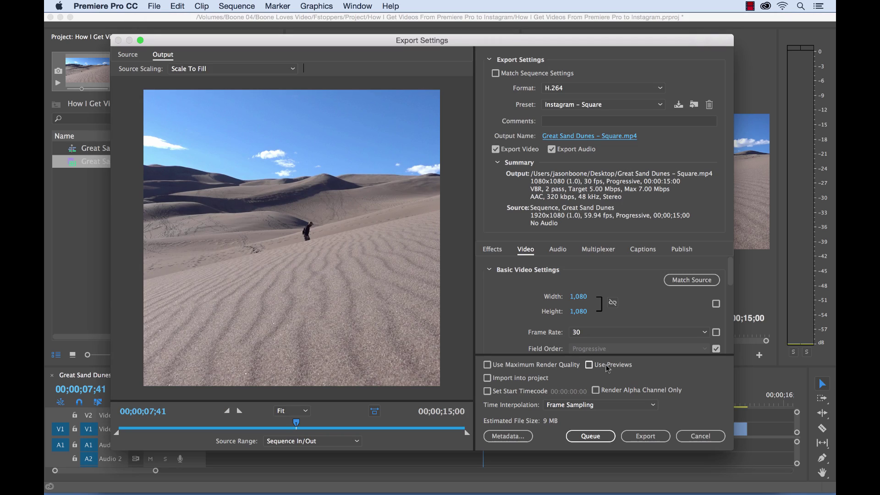
left_click(644, 437)
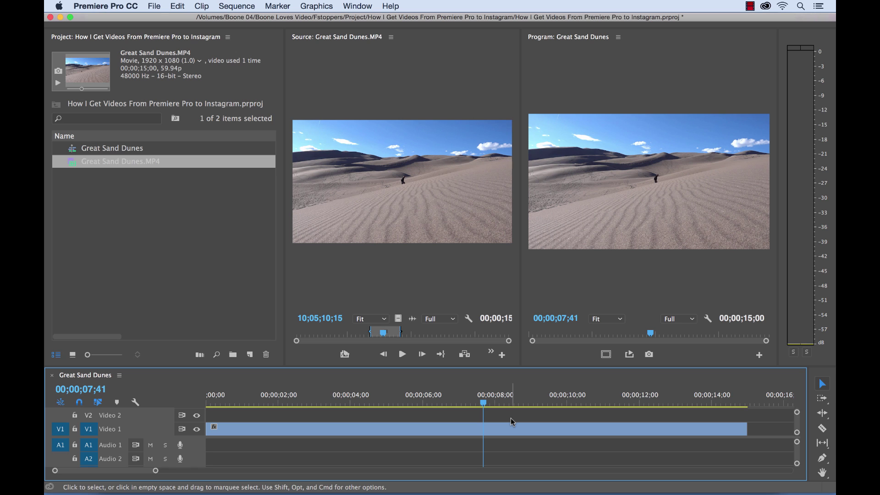
Reopen Export Settings with Cmd+M and set the frame size to 1000 wide by 1250 high.
key("super+m")
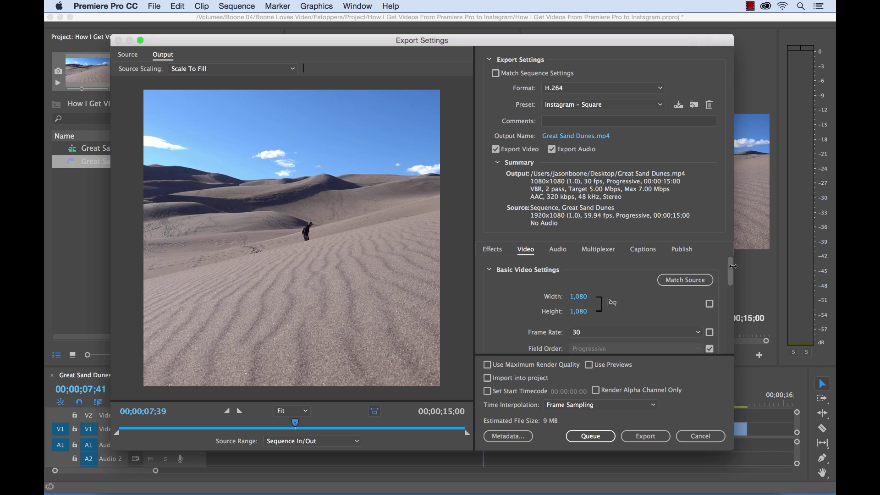
left_click_drag(731, 265, 731, 271)
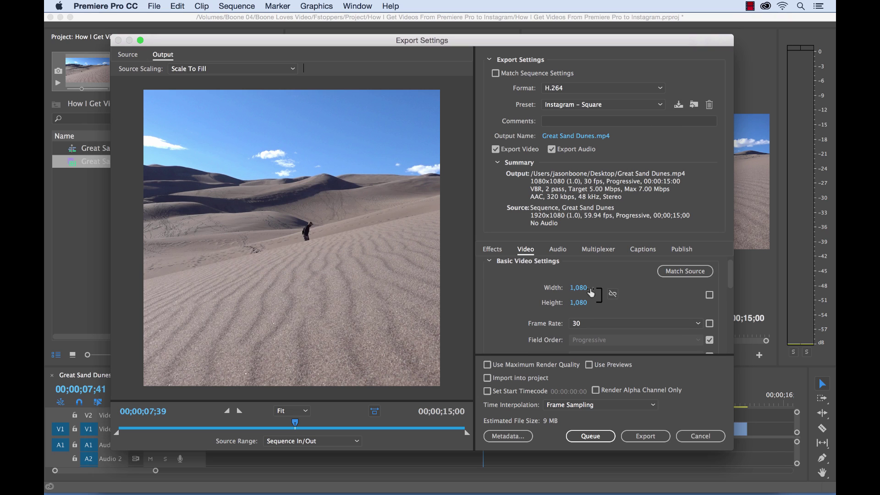
left_click(578, 289)
type("1000")
left_click(582, 303)
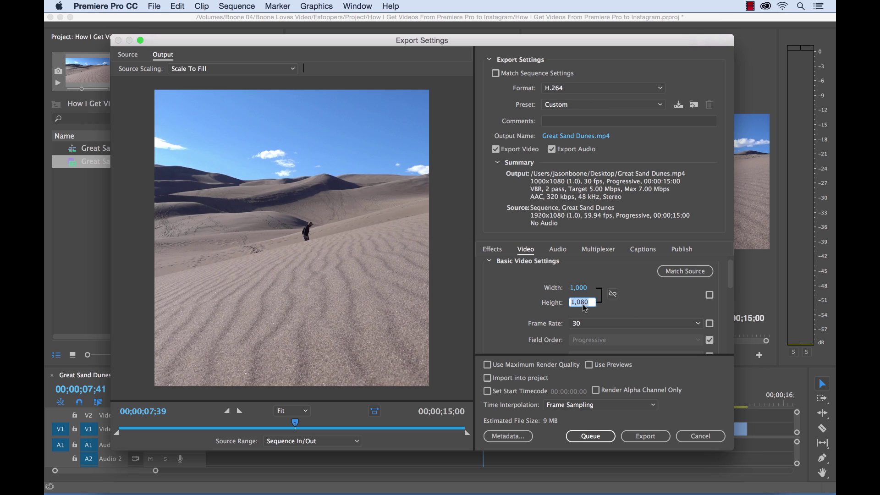
type("1250")
key("Return")
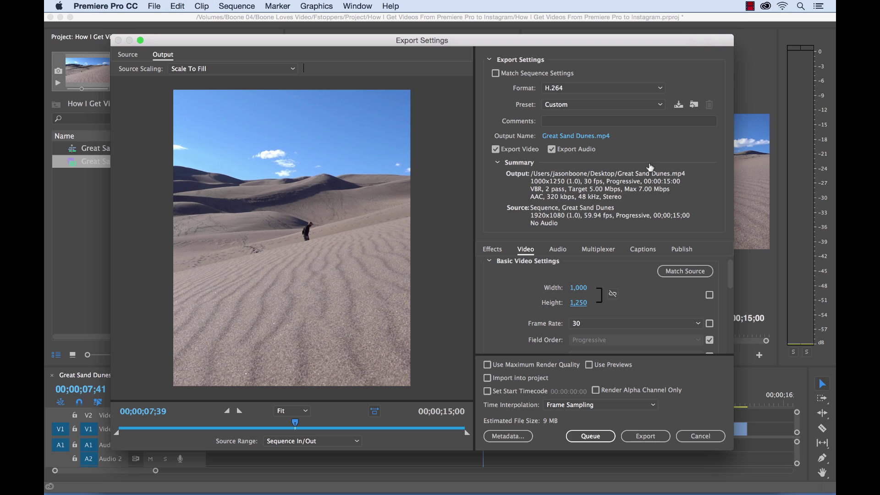
Save the current export settings as the preset 'Instagram - Vertical'.
left_click(678, 105)
type("I")
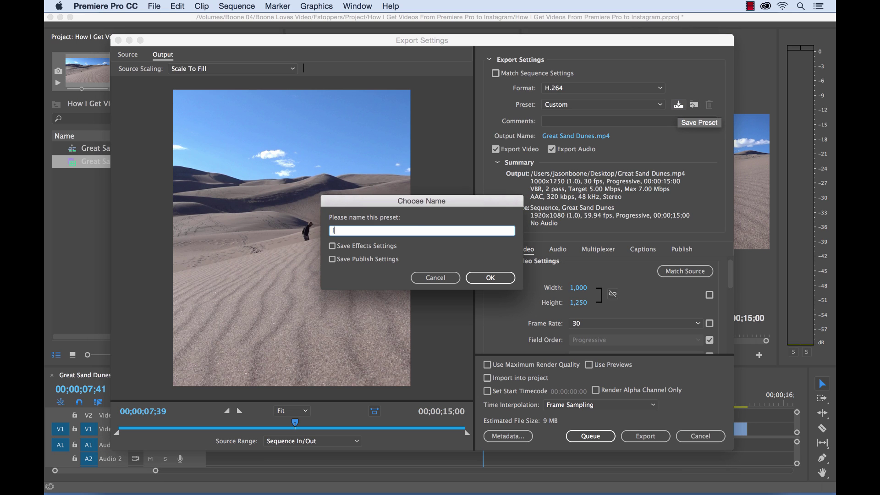
type("nstagram - Vertical")
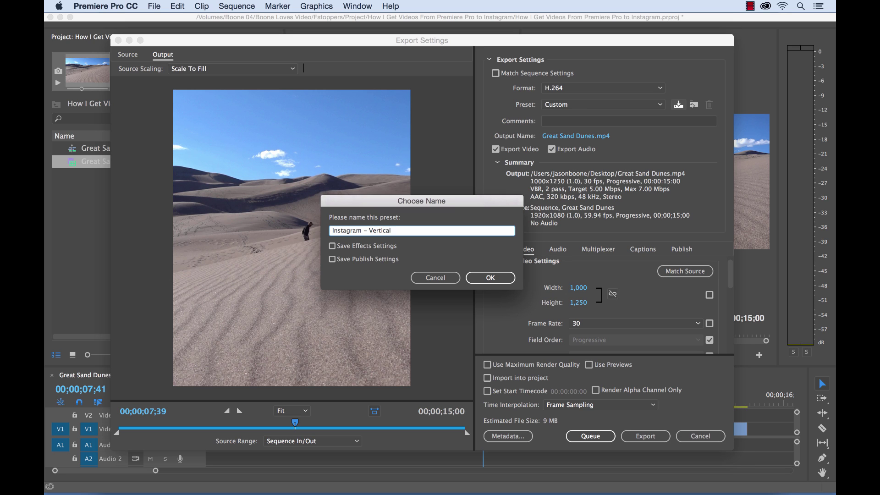
key("Return")
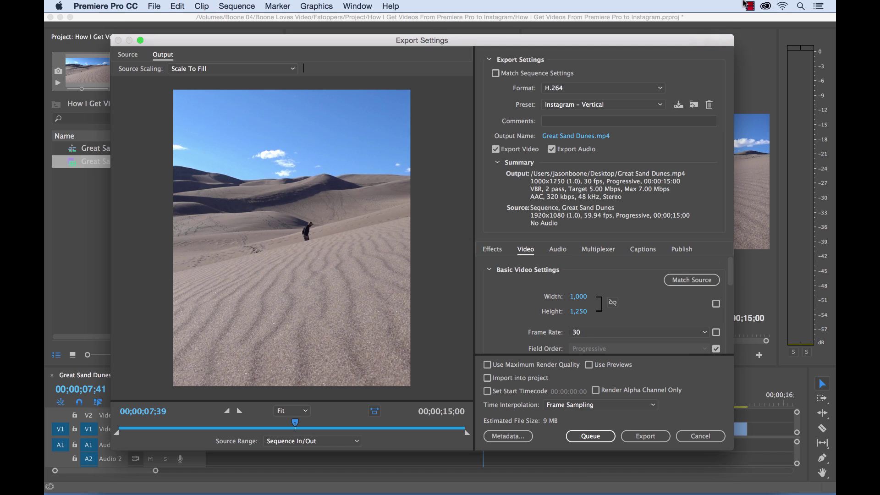
Rename the output file to Great Sand Dunes - Vertical.mp4.
left_click(575, 136)
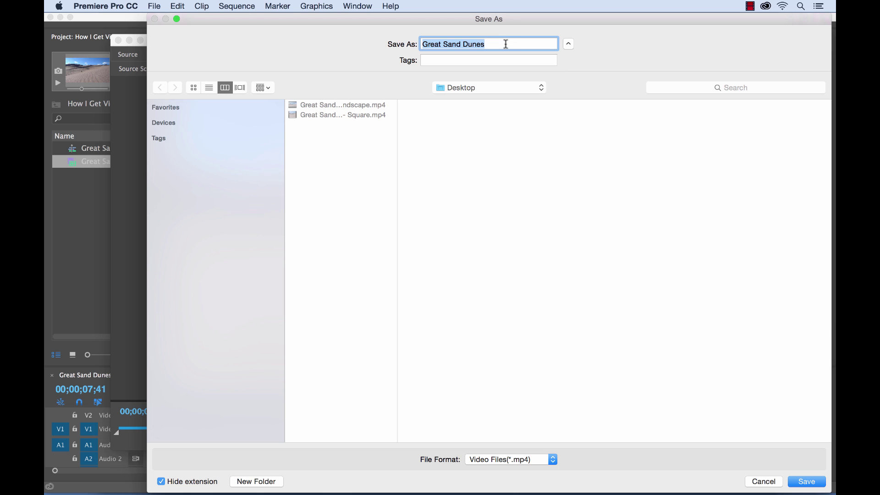
left_click(505, 43)
type("- Vertical")
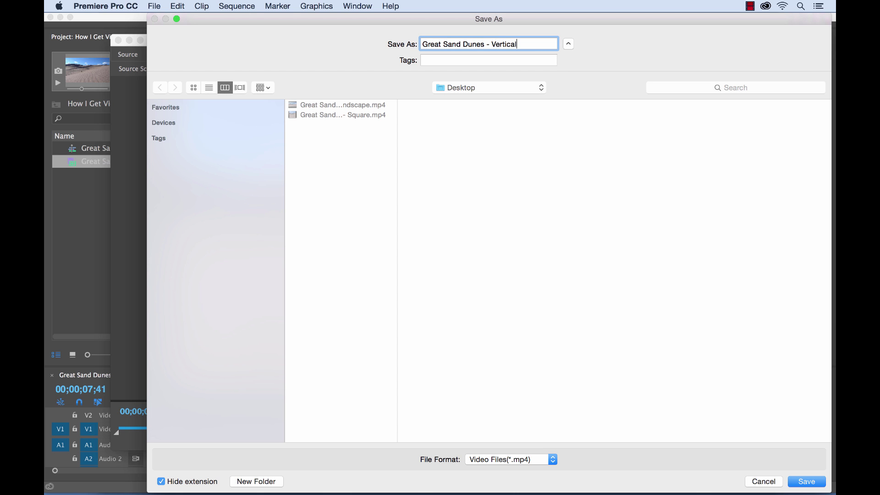
key("Return")
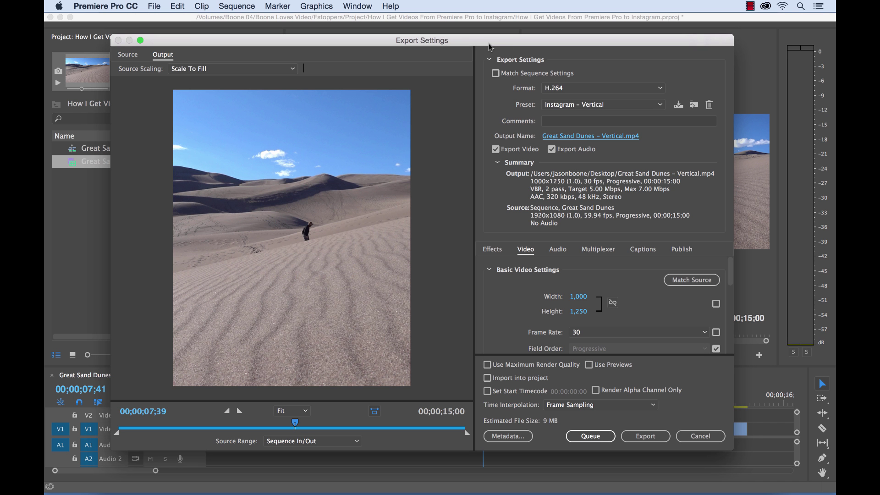
Export the vertical version and preview each exported MP4 on the Desktop.
left_click(643, 436)
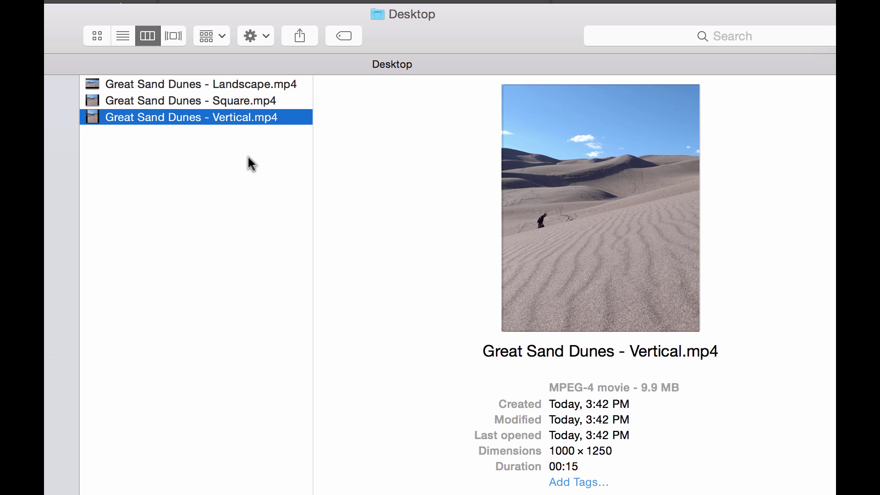
key("Up")
key("Up")
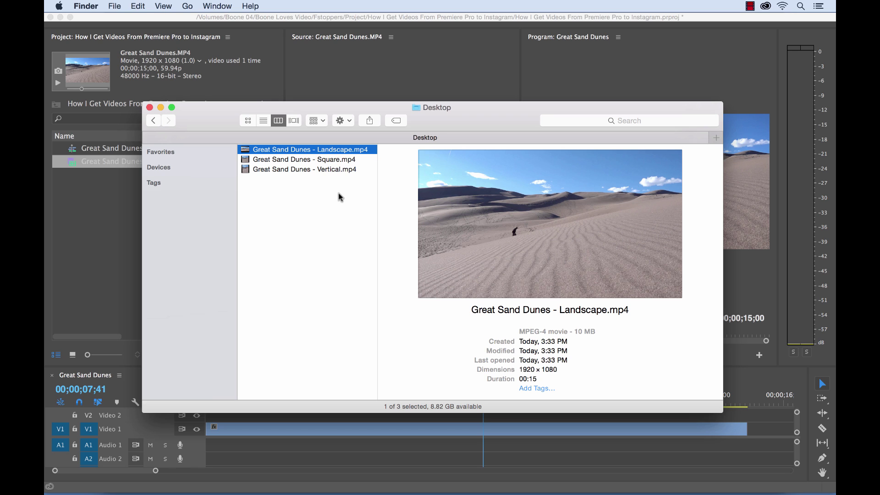
Drag the three Great Sand Dunes MP4s from the Desktop into Drive's Instagram Videos folder.
key("super+Tab")
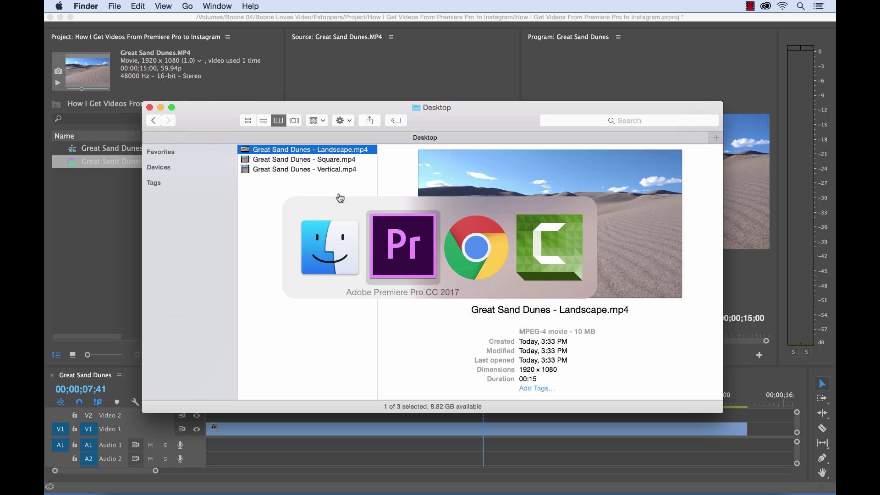
key("super+Tab")
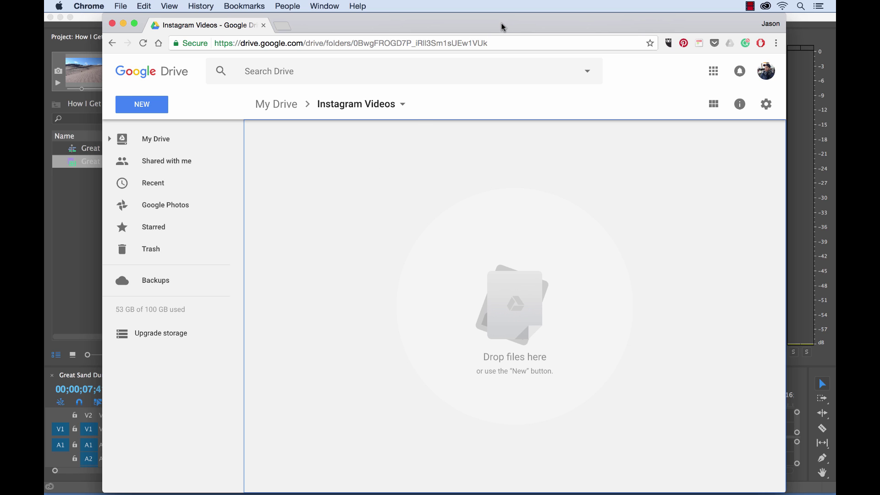
key("super+Tab")
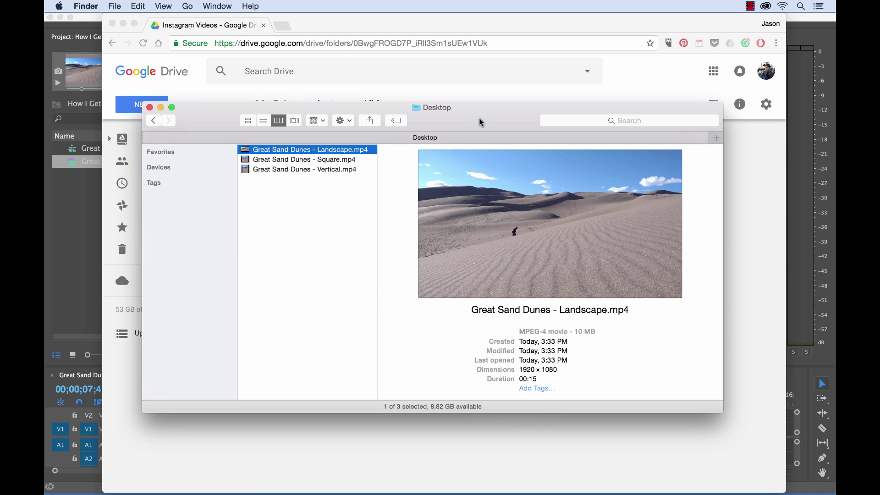
left_click_drag(481, 121, 798, 219)
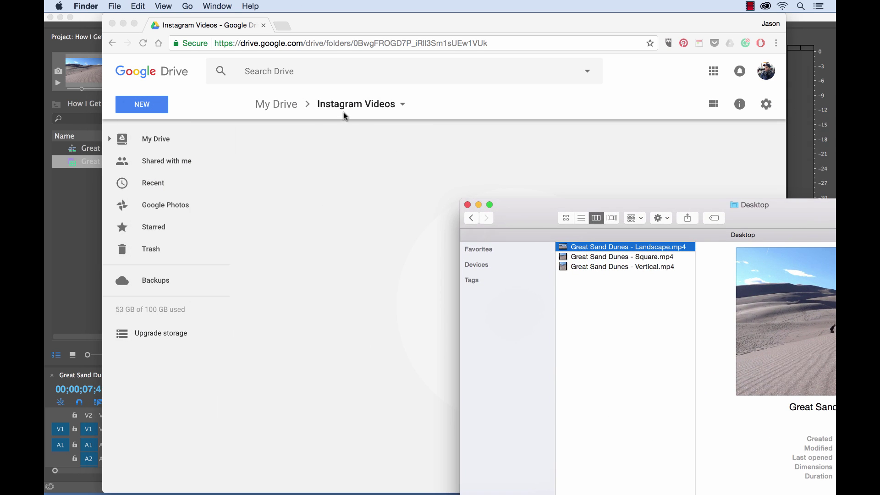
left_click(607, 265, "shift")
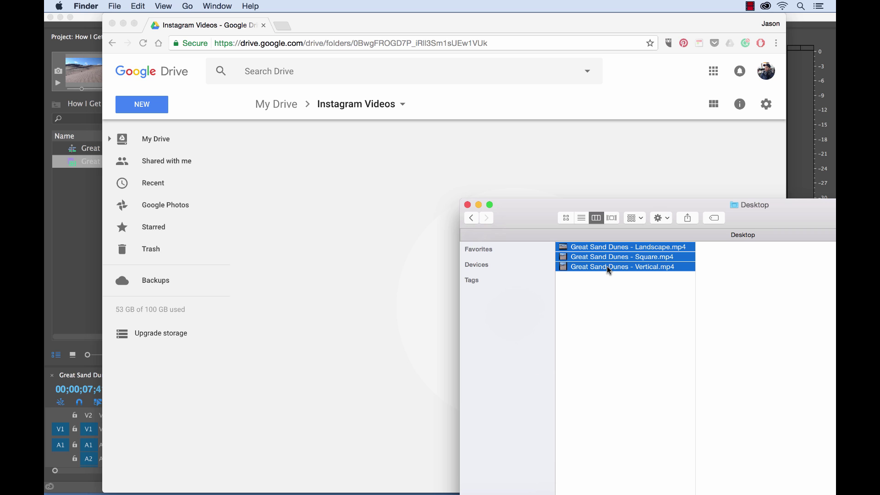
left_click_drag(607, 266, 364, 232)
left_click(478, 204)
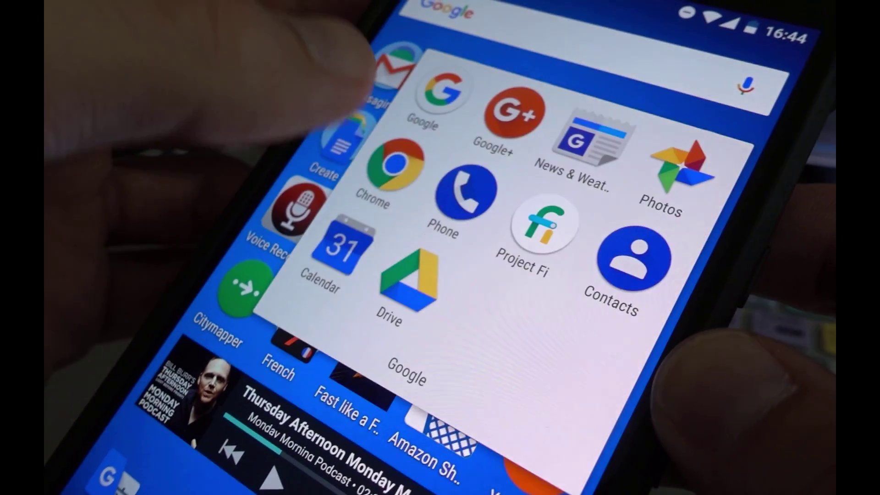
In the Drive phone app, open the options menu for Great Sand Dunes - Landscape.mp4.
left_click(407, 280)
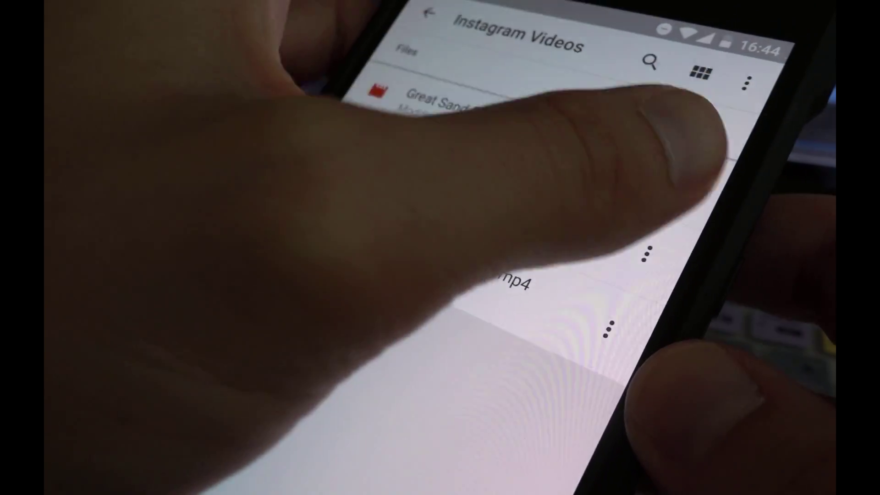
left_click(697, 173)
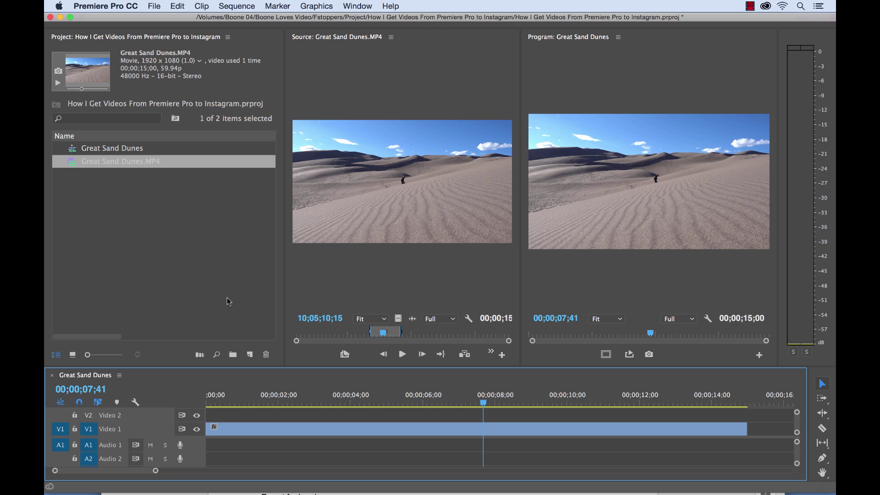
left_click(250, 355)
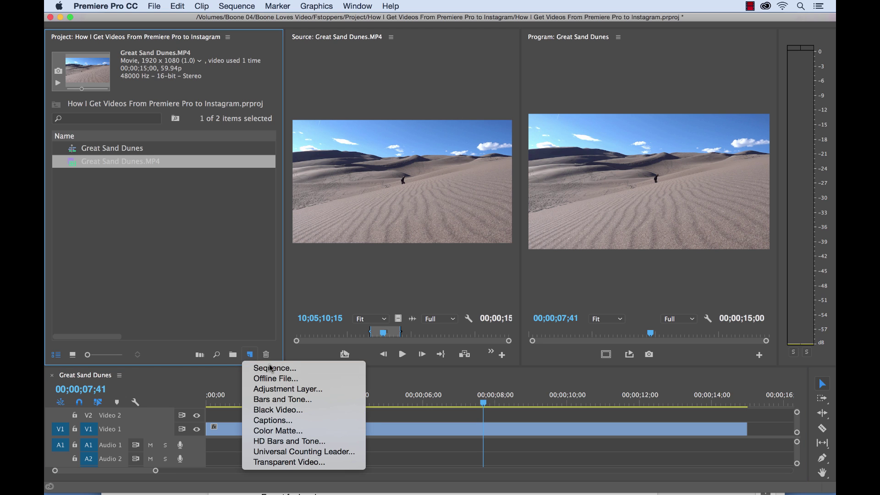
left_click(274, 368)
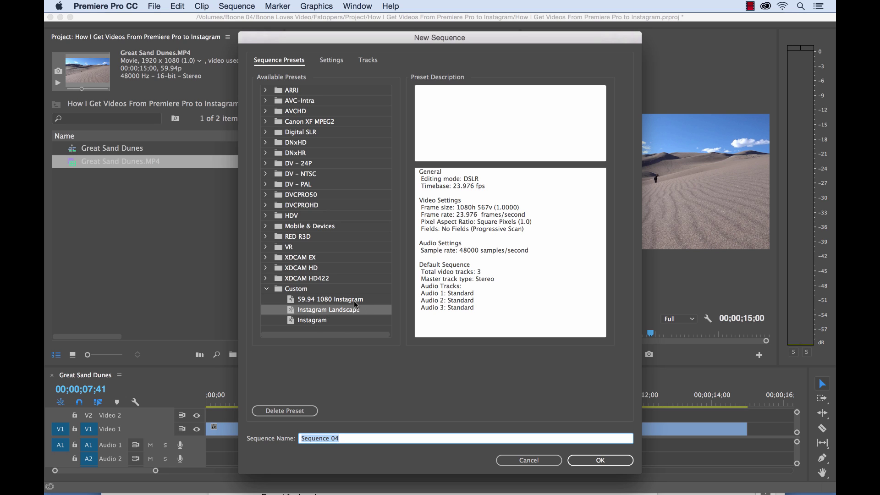
left_click(531, 461)
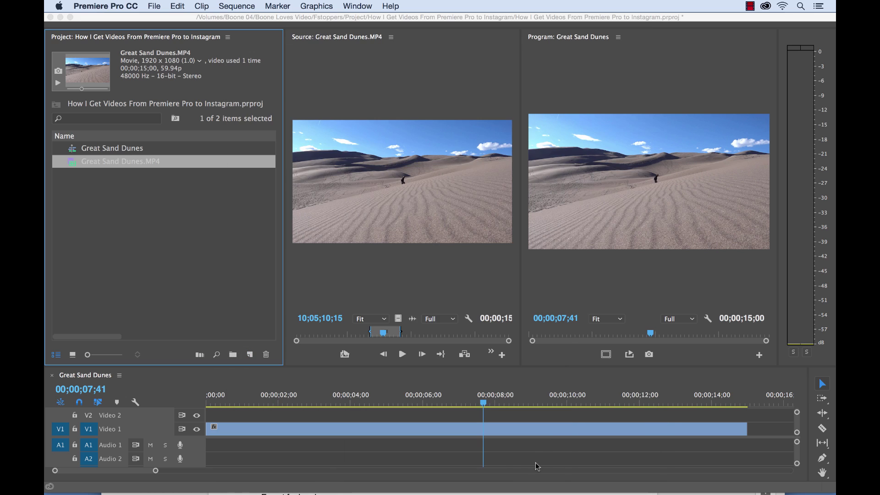